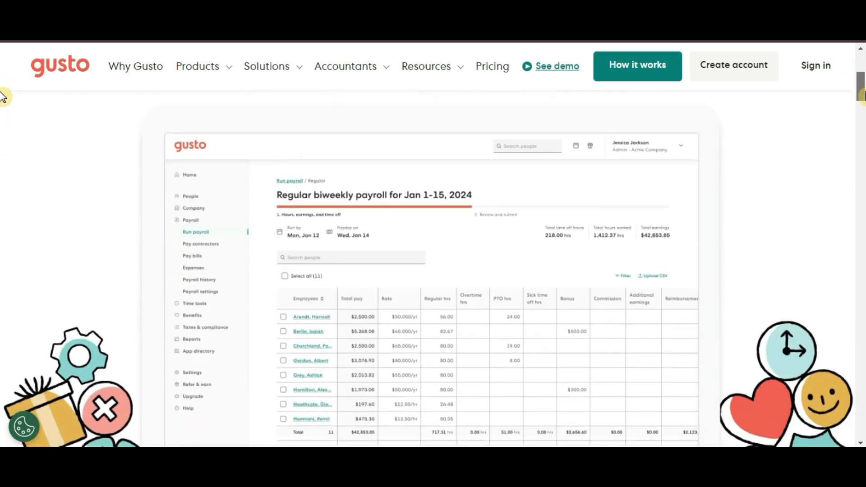
Step: Examine the Gusto homepage's sections on payroll, employee benefits, hiring, additional features and plan pricing
scroll(3, 96, "down", 1)
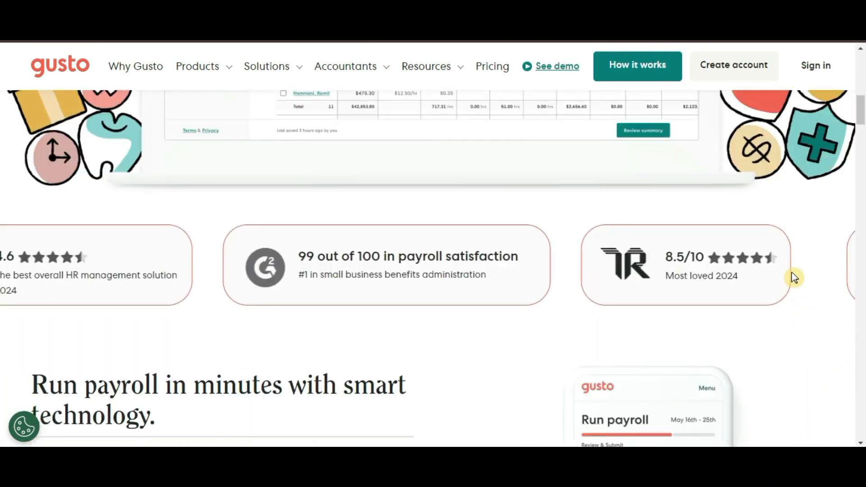
scroll(793, 277, "down", 4)
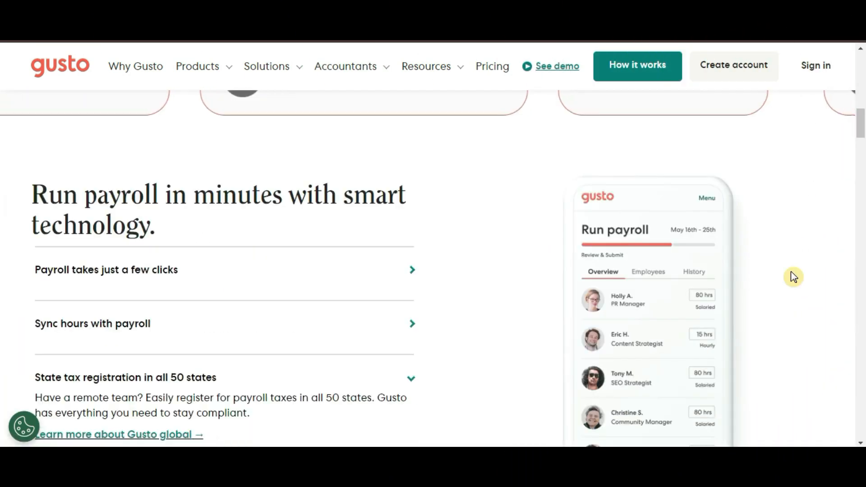
scroll(793, 276, "down", 3)
scroll(790, 278, "down", 4)
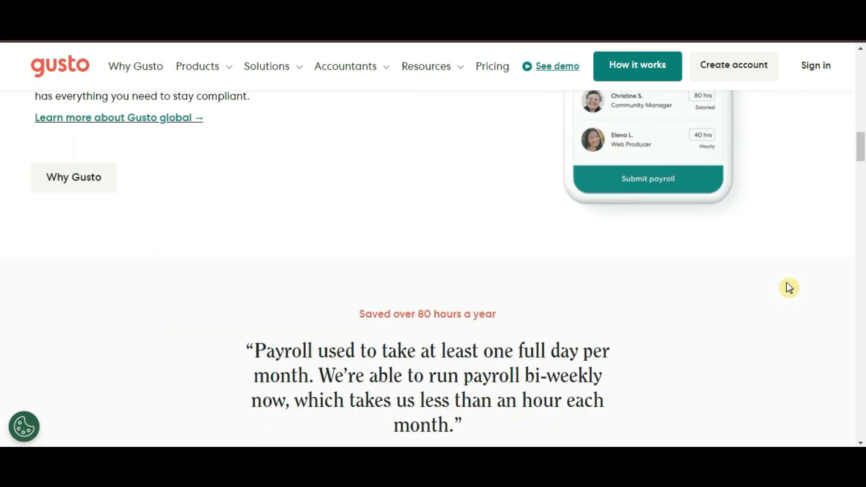
scroll(785, 284, "down", 3)
scroll(776, 275, "down", 5)
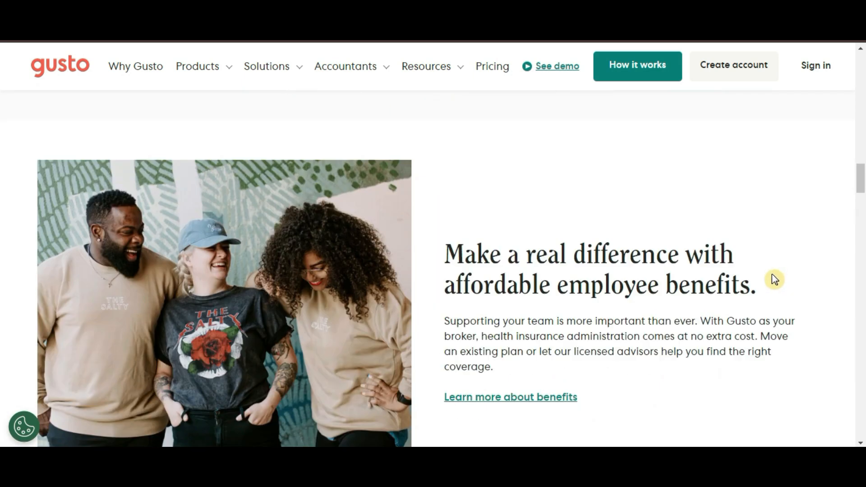
scroll(772, 278, "down", 5)
scroll(769, 275, "down", 3)
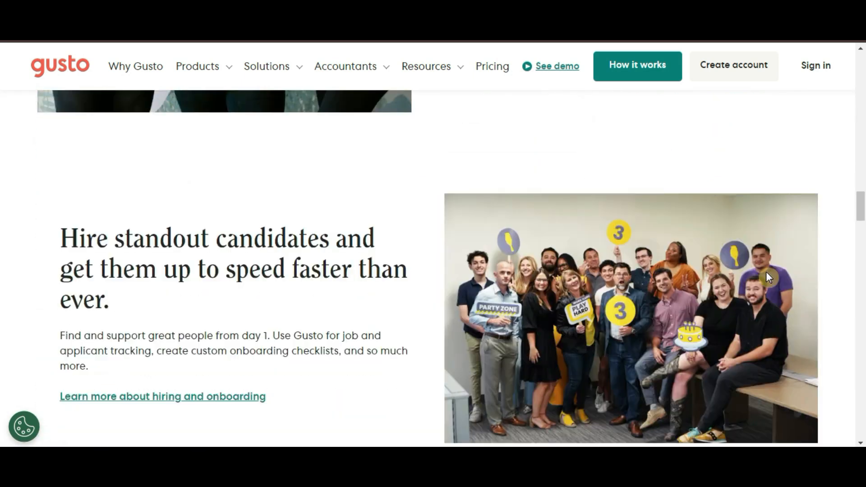
scroll(766, 273, "down", 3)
scroll(767, 289, "down", 5)
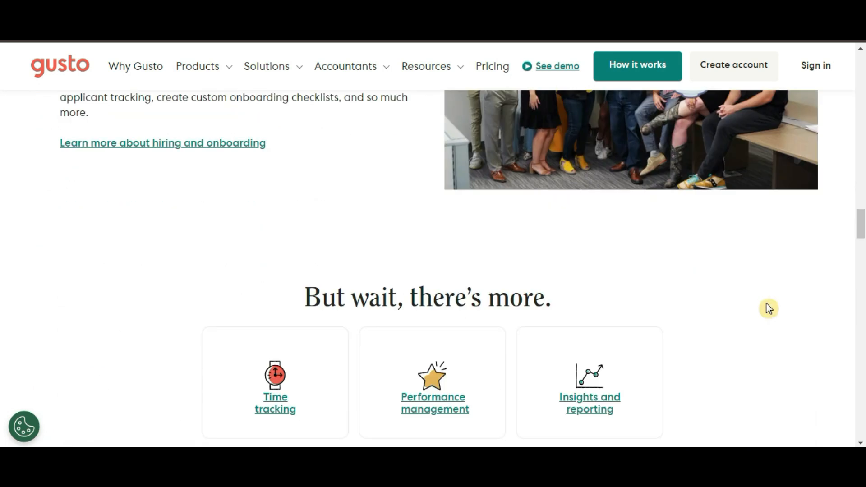
scroll(776, 312, "down", 1)
scroll(776, 313, "up", 1)
scroll(776, 312, "down", 1)
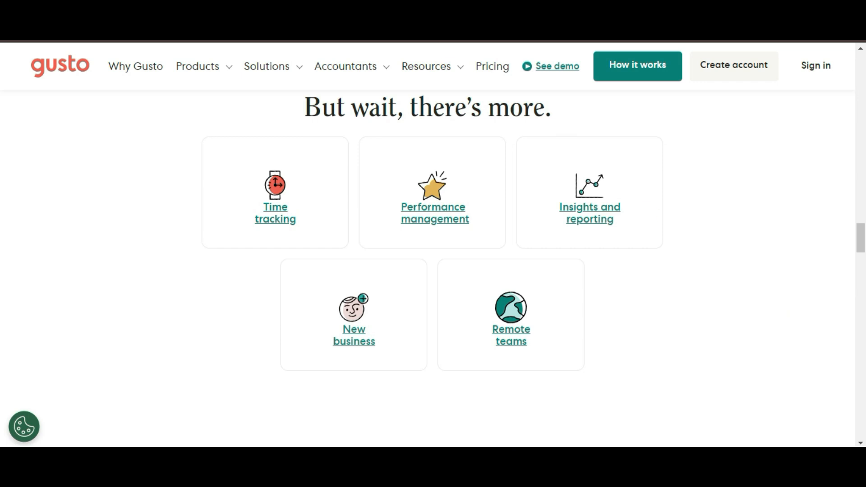
scroll(769, 276, "up", 15)
scroll(770, 278, "down", 5)
scroll(770, 277, "down", 15)
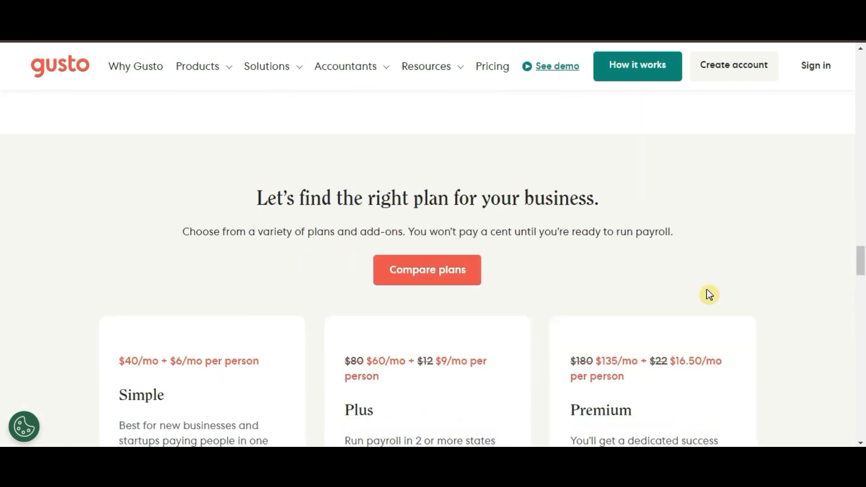
scroll(708, 292, "up", 10)
Step: Open the Gusto account creation form and review its fields and password requirements
left_click_drag(862, 216, 862, 76)
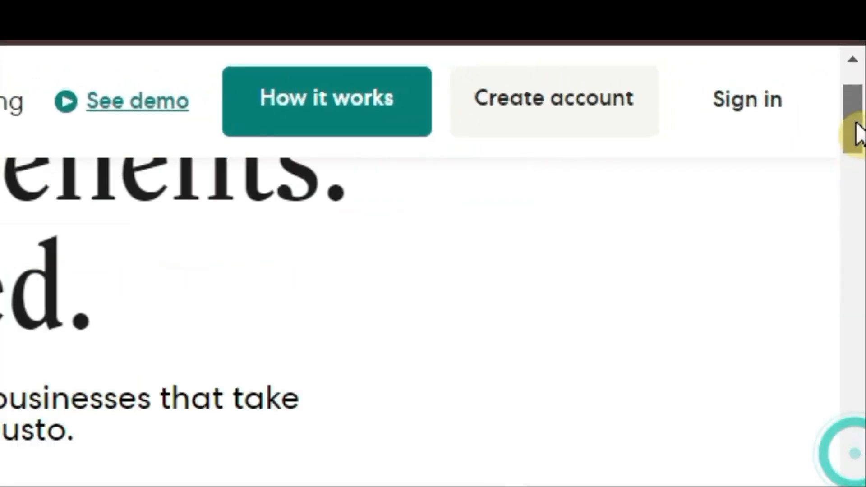
left_click_drag(855, 122, 854, 107)
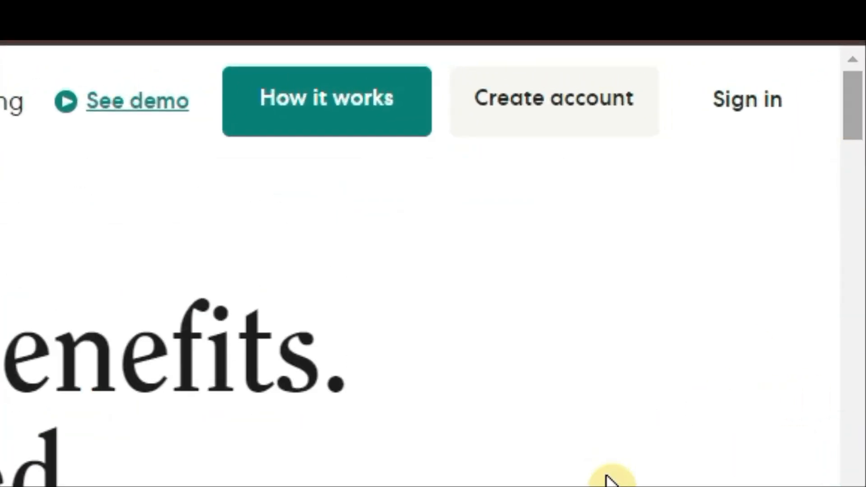
left_click(531, 120)
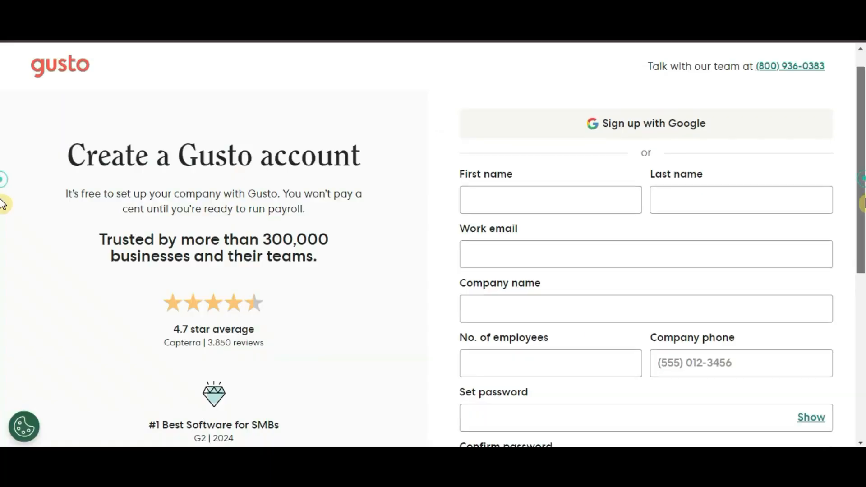
scroll(2, 204, "down", 5)
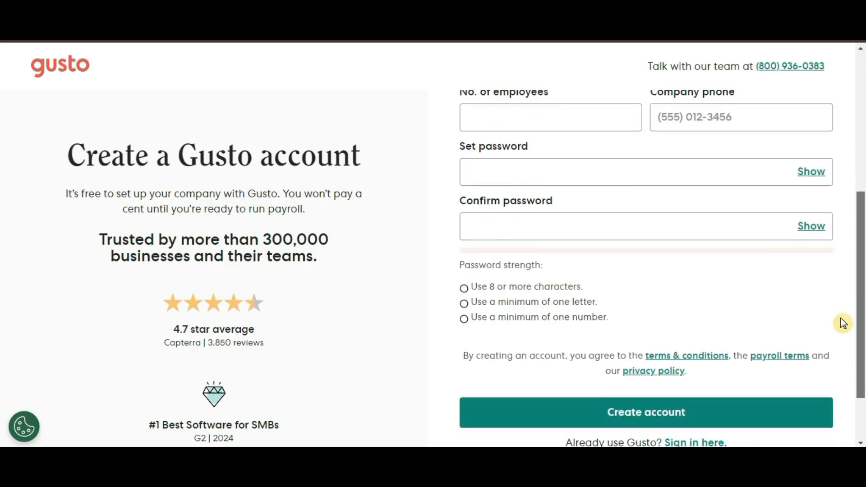
scroll(2, 230, "up", 6)
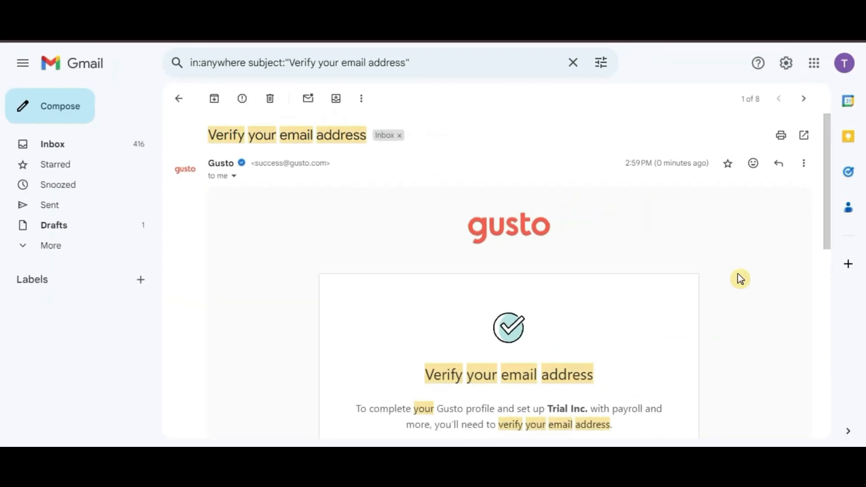
Step: Switch to Gmail and verify the account's email address from Gusto's verification message
scroll(738, 284, "down", 4)
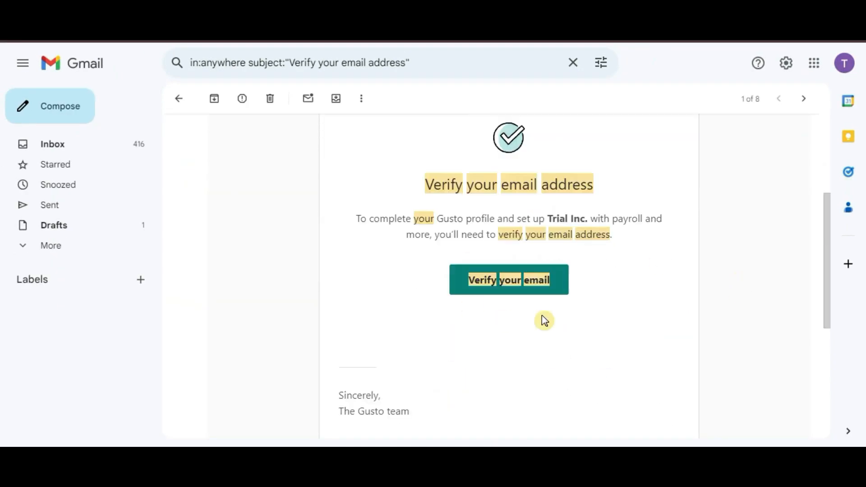
left_click(526, 296)
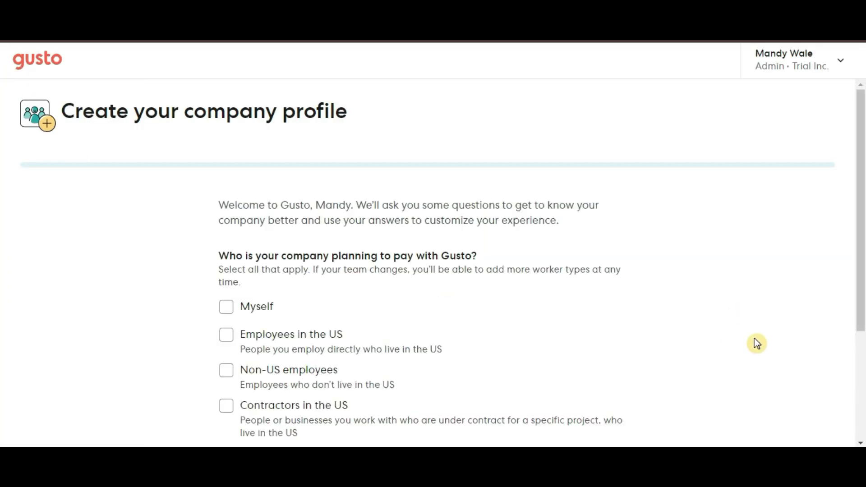
Step: Choose Myself, Employees in the US and Non-US employees as the people the company plans to pay, and continue
left_click_drag(864, 202, 863, 286)
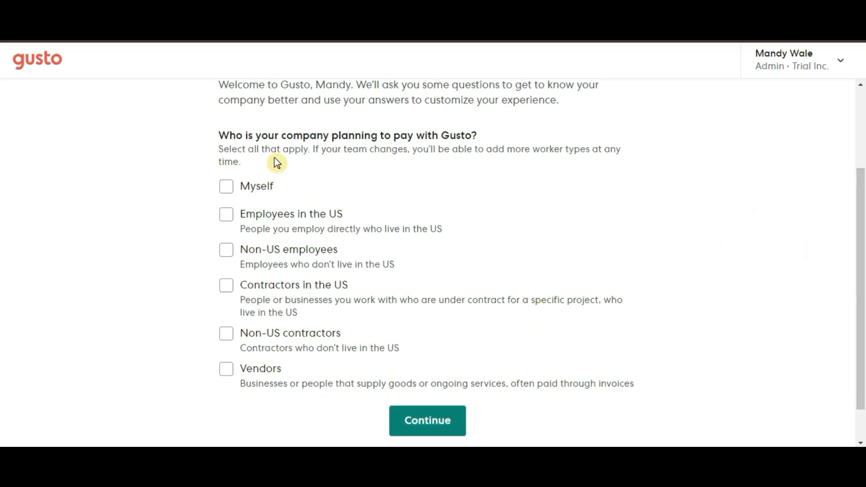
scroll(512, 322, "up", 3)
scroll(480, 329, "down", 2)
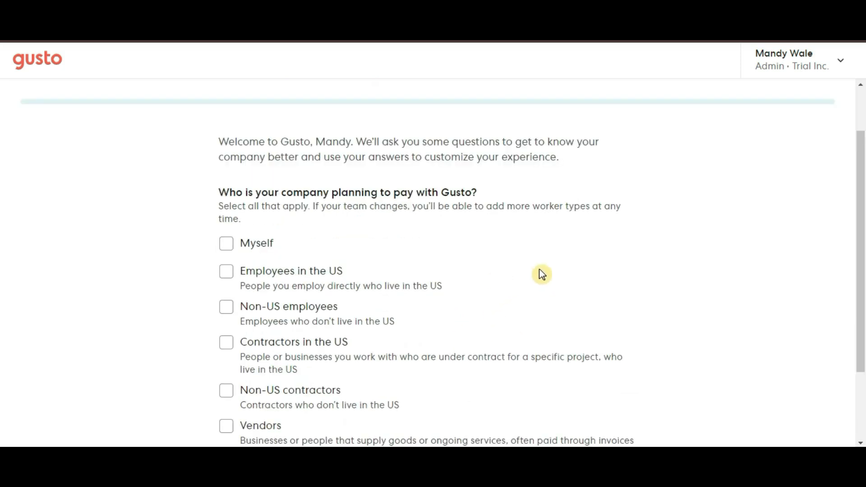
left_click(227, 244)
left_click(226, 272)
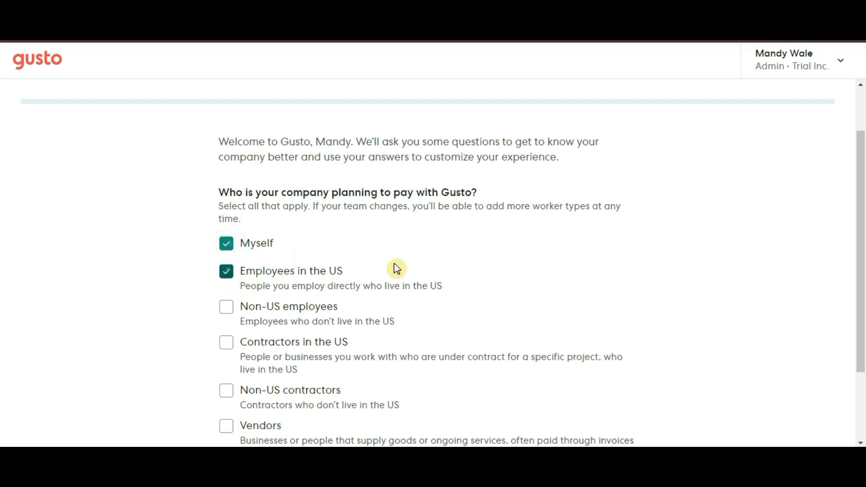
left_click(236, 312)
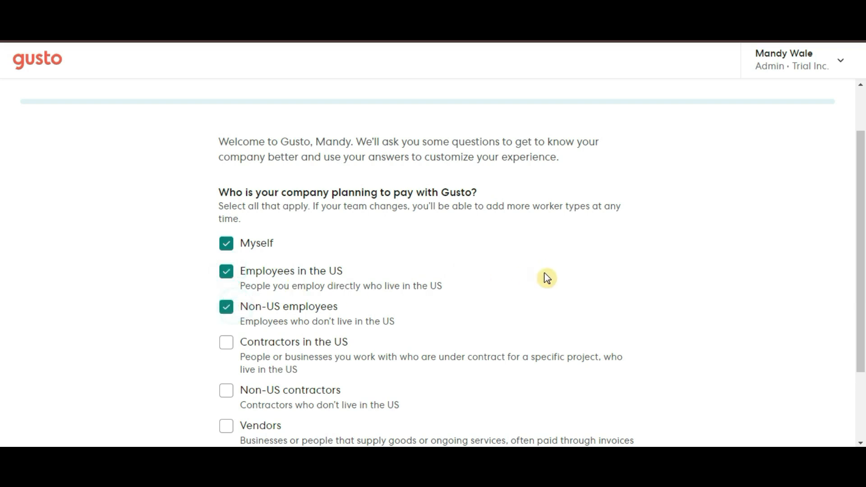
scroll(550, 277, "down", 2)
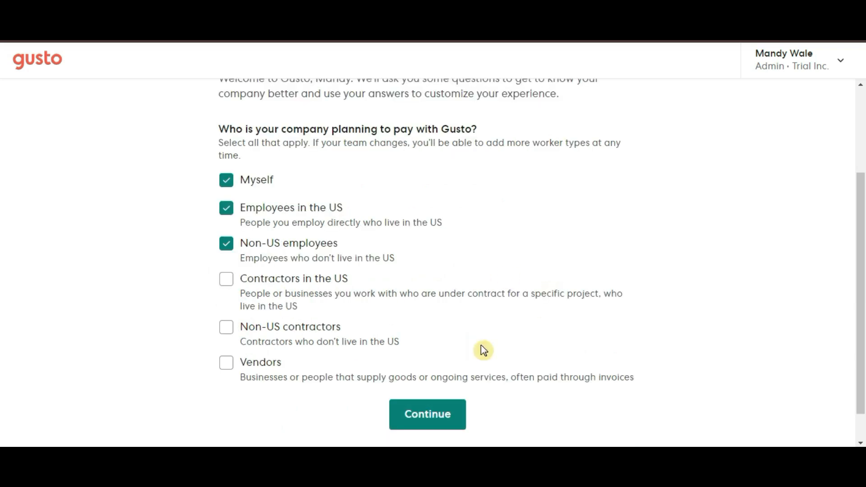
left_click(439, 416)
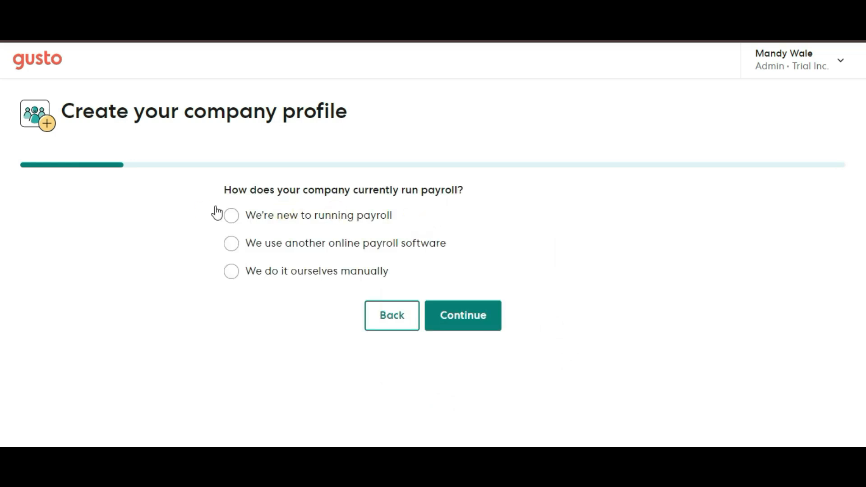
Step: Answer that the company is new to running payroll and is registered as an employer with the IRS
left_click(231, 216)
left_click(468, 328)
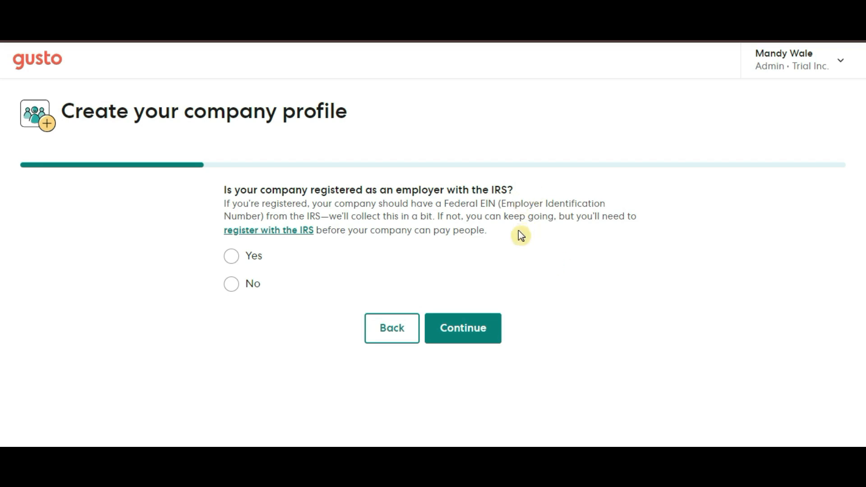
left_click(232, 257)
left_click(463, 328)
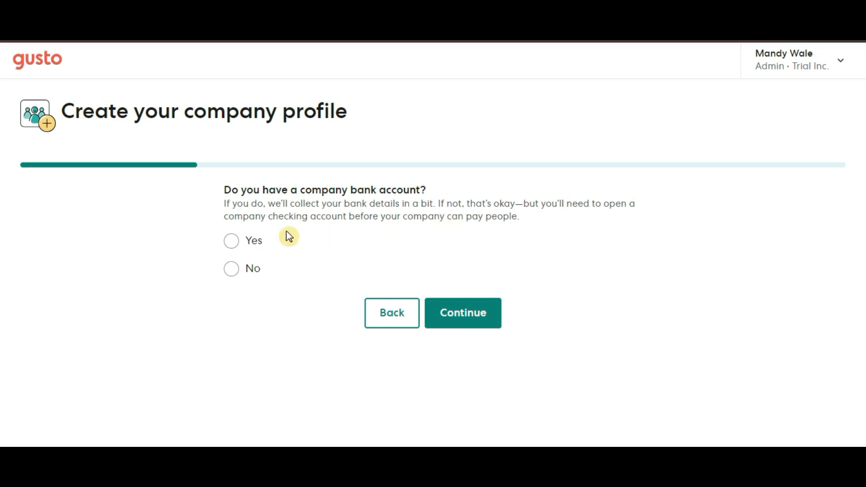
Step: Answer Yes to having a company bank account and to having already hired the first team member
left_click(247, 245)
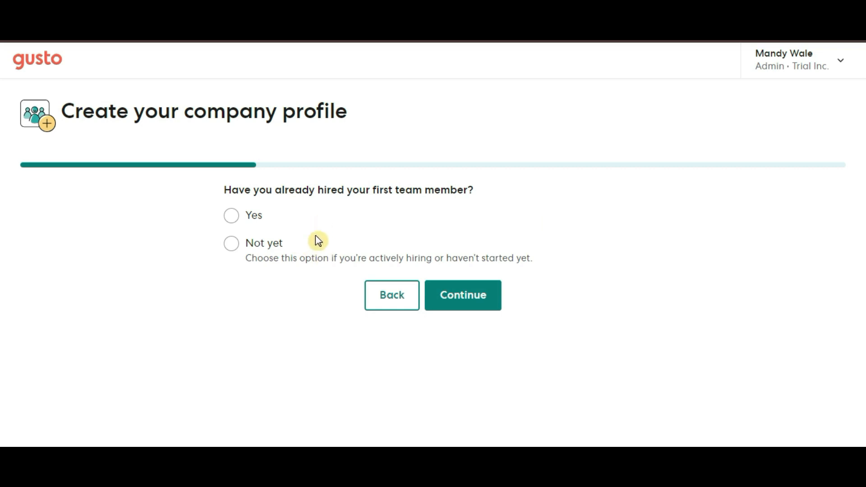
left_click(231, 215)
left_click(464, 297)
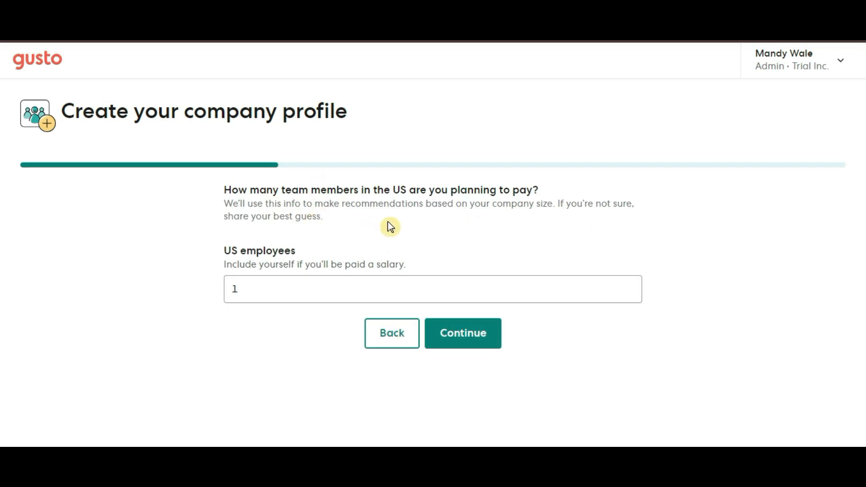
Step: Set the number of US employees to pay to 5 and continue
left_click(343, 294)
key("BackSpace")
type("5")
left_click(488, 347)
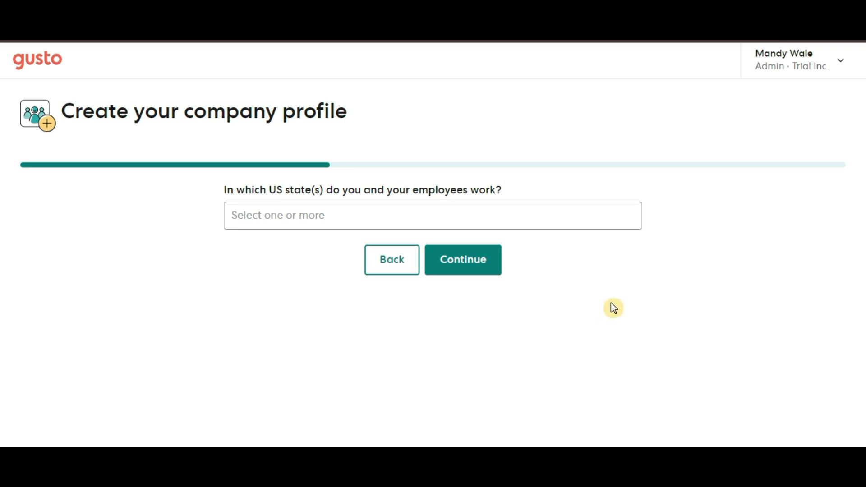
Step: Select California as the US state where the employees work and continue
left_click(574, 215)
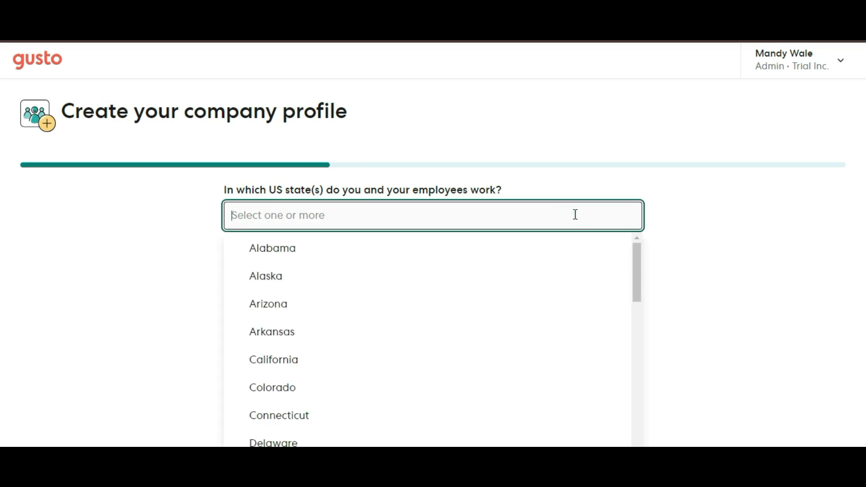
left_click(380, 366)
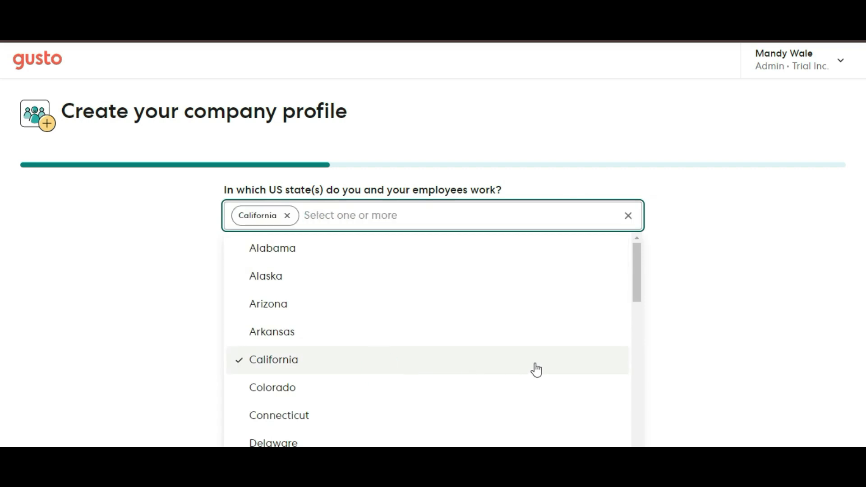
scroll(536, 370, "down", 1)
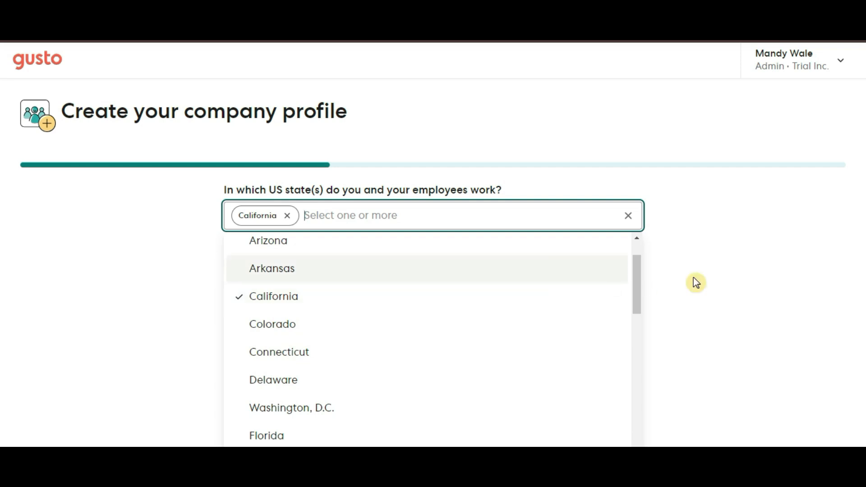
left_click(750, 276)
left_click(484, 260)
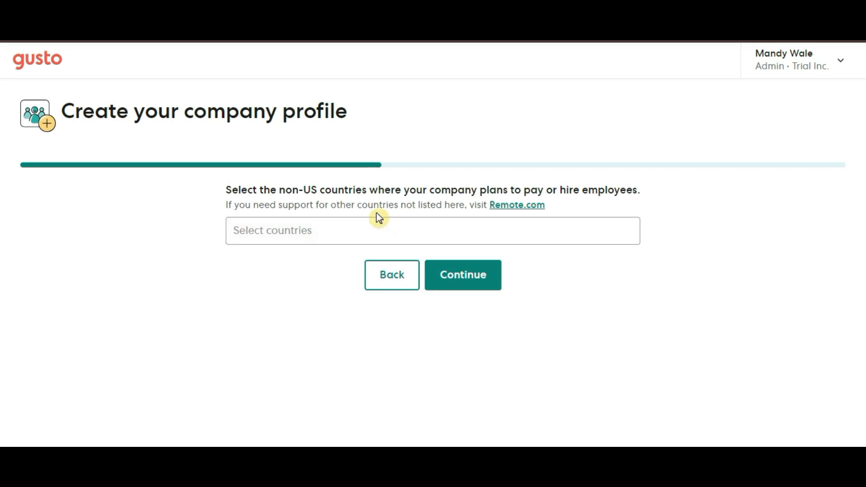
Step: Open the choice of non-US countries where the company plans to pay or hire employees
left_click(605, 225)
scroll(595, 315, "down", 1)
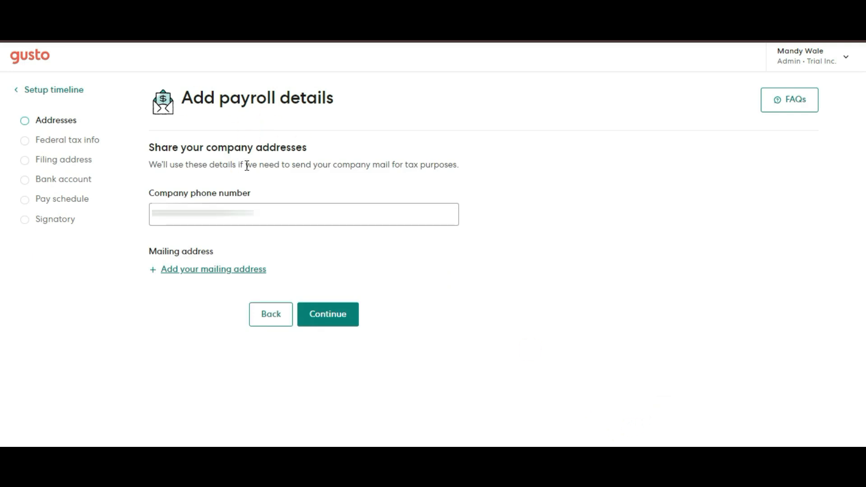
Step: Add and save the company's mailing address in the payroll details, and continue to the federal tax info
left_click(250, 270)
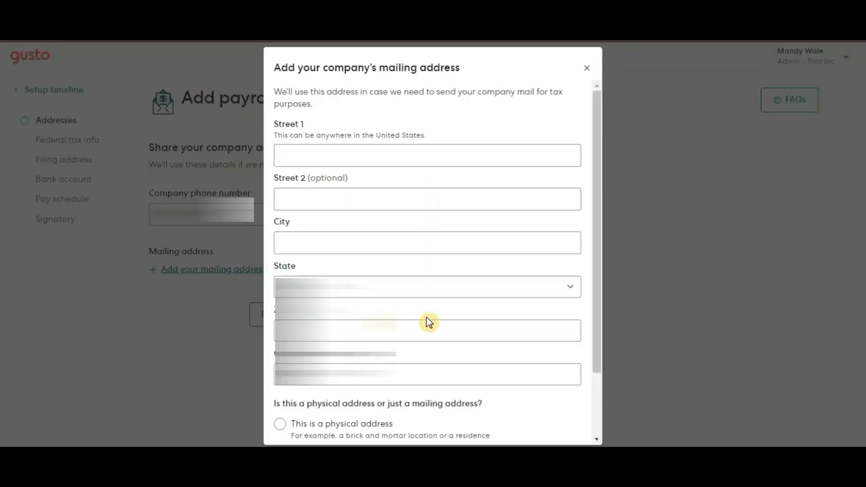
scroll(429, 323, "down", 2)
scroll(429, 323, "up", 2)
scroll(429, 320, "down", 2)
scroll(429, 323, "down", 1)
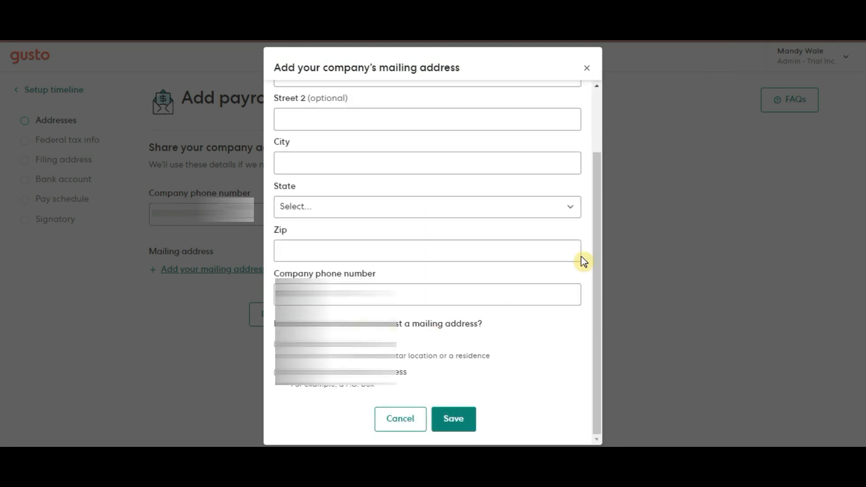
scroll(427, 241, "up", 2)
scroll(429, 321, "down", 2)
left_click(453, 418)
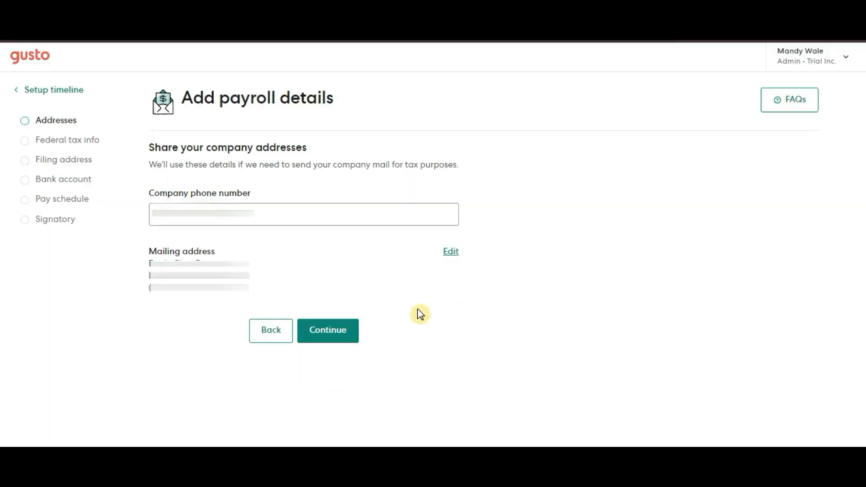
left_click(343, 330)
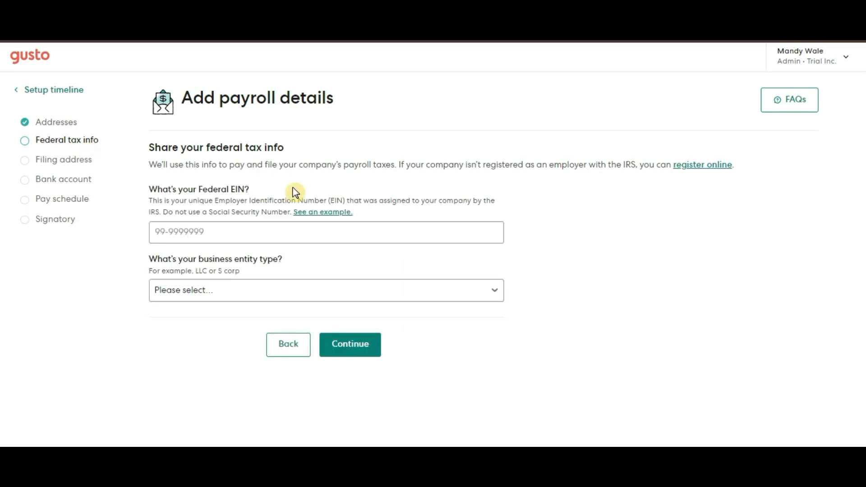
Step: View the available business entity types and the Federal EIN example in the federal tax info
left_click(334, 298)
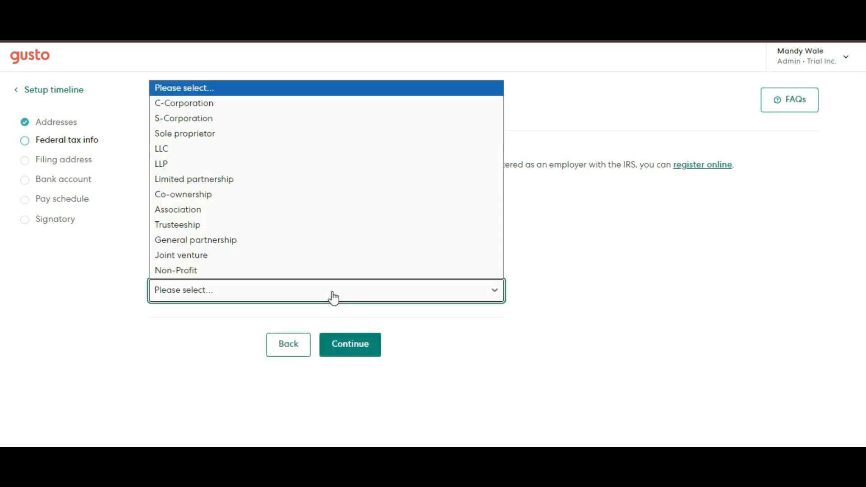
left_click(702, 257)
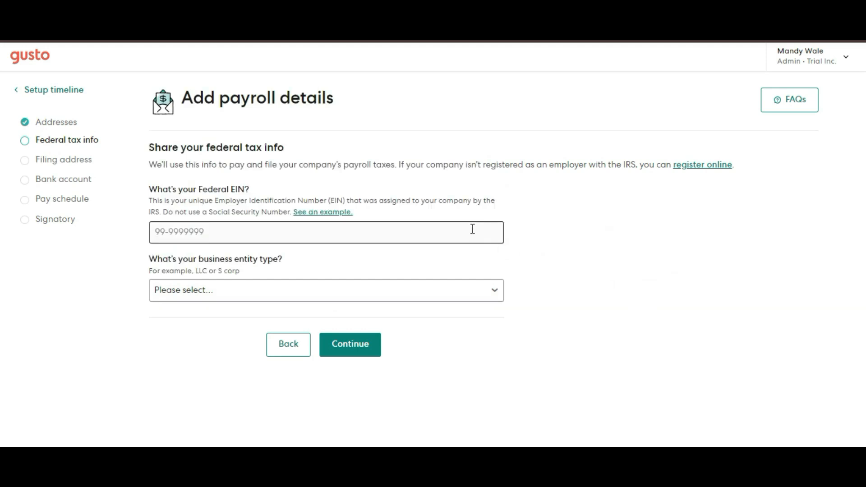
left_click(310, 212)
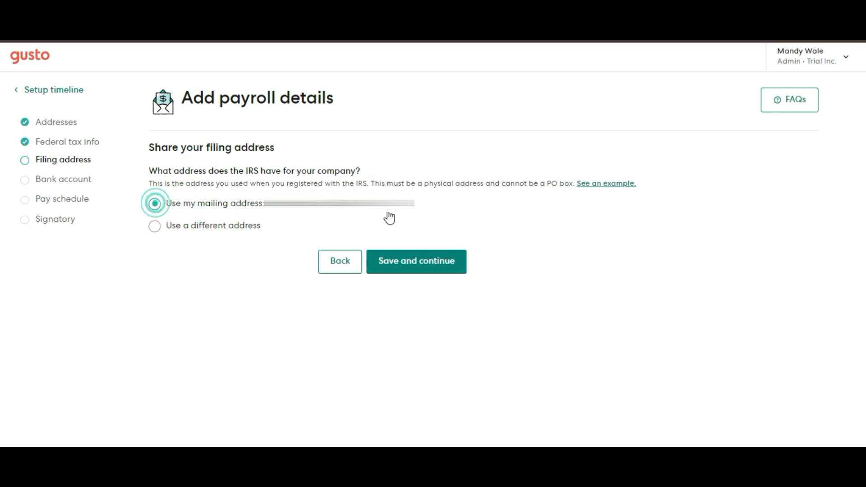
Step: Save the company's mailing address as the IRS filing address, and skip the bank account to open the pay schedule setup
left_click(399, 264)
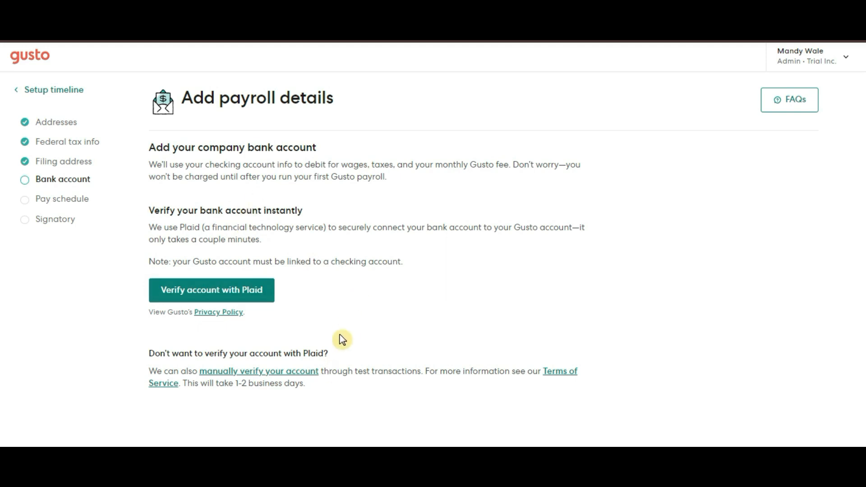
left_click(75, 199)
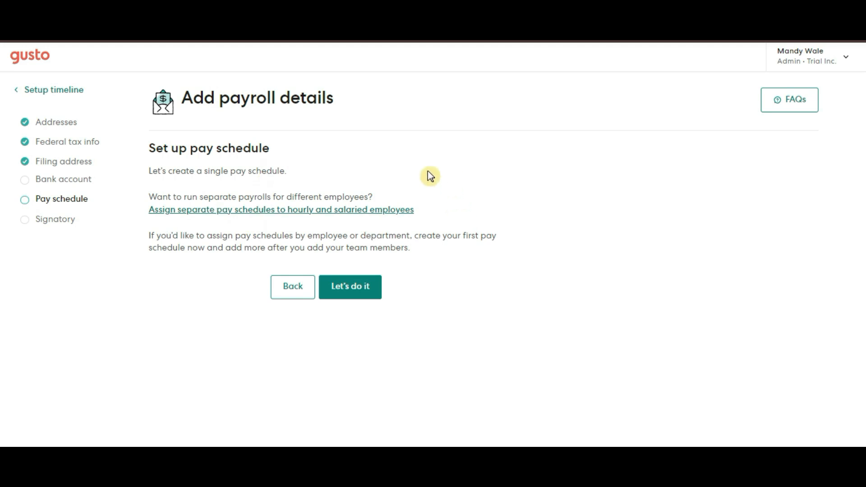
Step: Preview the upcoming paydays and save the recommended every other Friday pay schedule with a first pay date of 11/15/2024
left_click(350, 287)
scroll(401, 313, "down", 2)
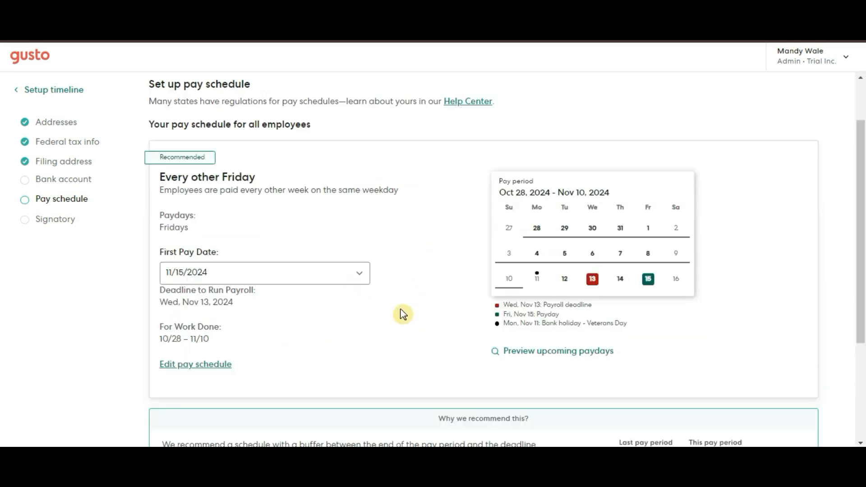
scroll(835, 313, "down", 3)
scroll(812, 265, "up", 4)
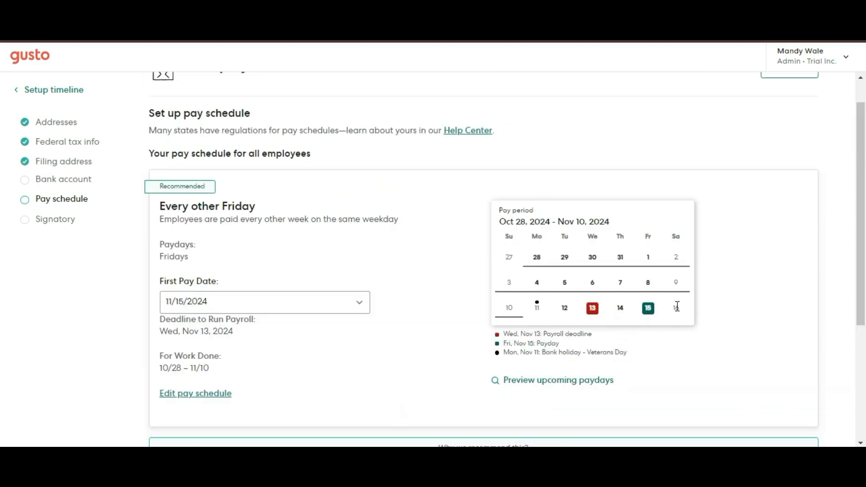
left_click(607, 381)
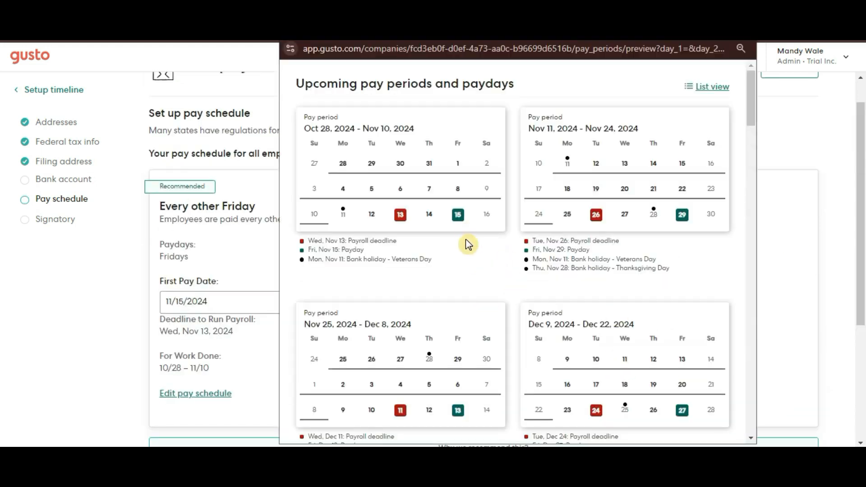
scroll(468, 245, "down", 20)
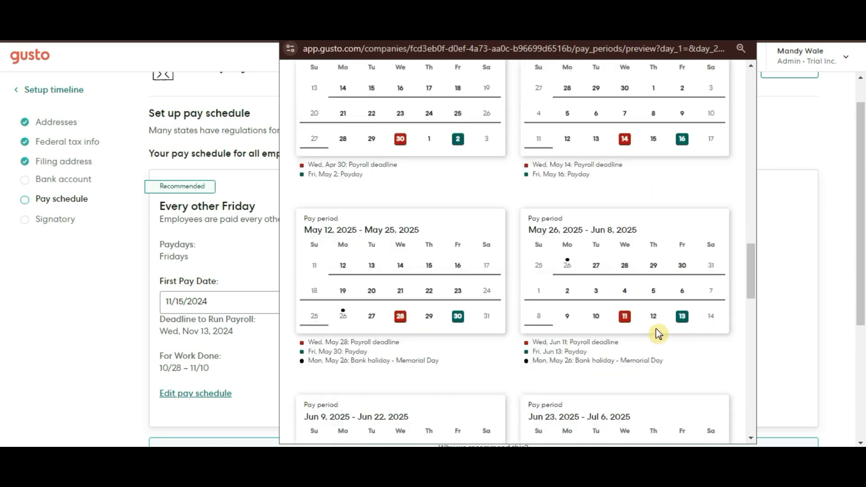
left_click(837, 320)
scroll(837, 321, "down", 4)
left_click(510, 413)
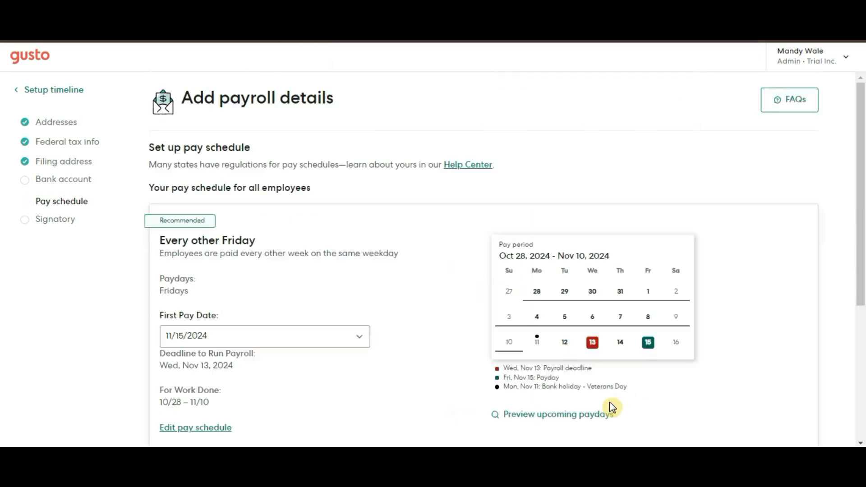
Step: Answer Yes to being authorized to sign the company's government forms and set the signatory's title to Owner
left_click(55, 221)
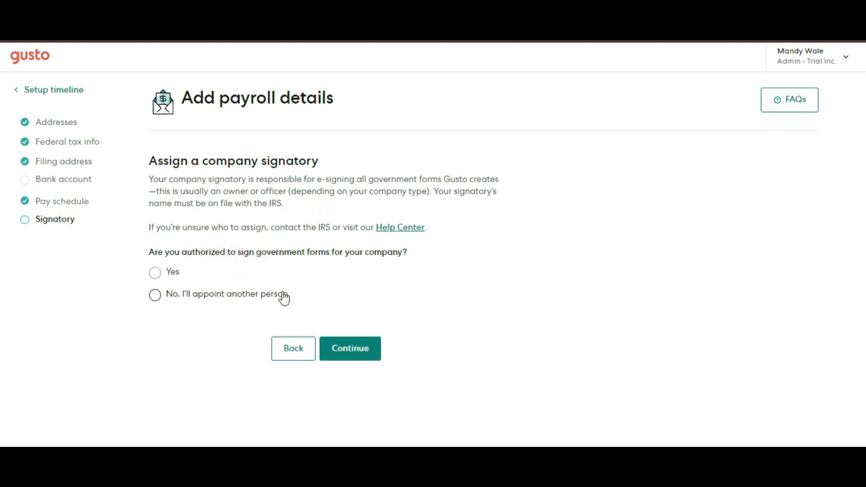
left_click(154, 274)
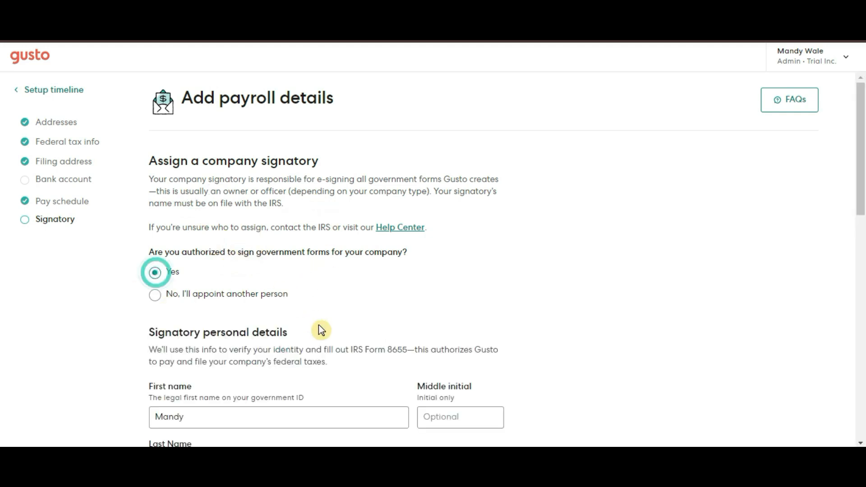
scroll(442, 334, "down", 3)
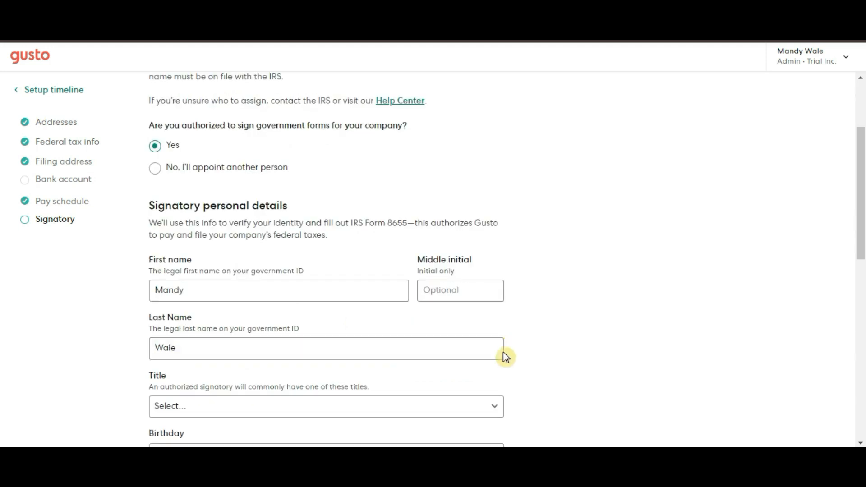
scroll(491, 379, "down", 3)
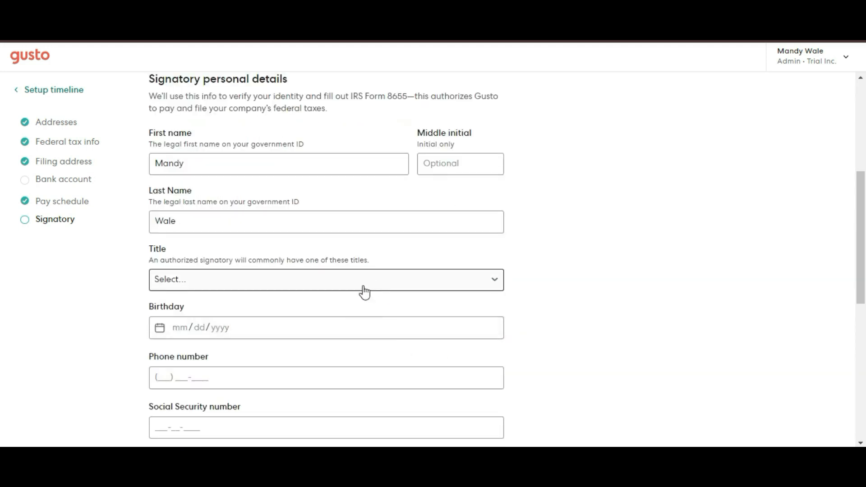
left_click(340, 289)
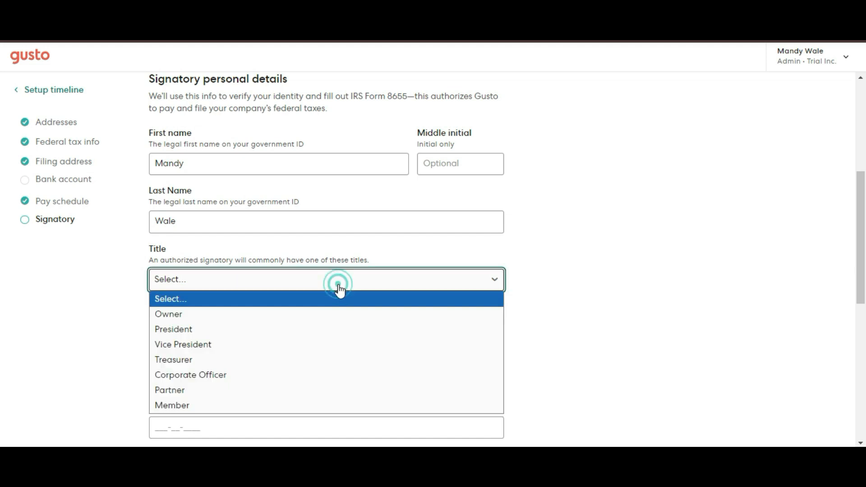
left_click(329, 314)
Step: Examine the remaining signatory fields, including birthday, phone number, Social Security number and home address
scroll(523, 303, "down", 2)
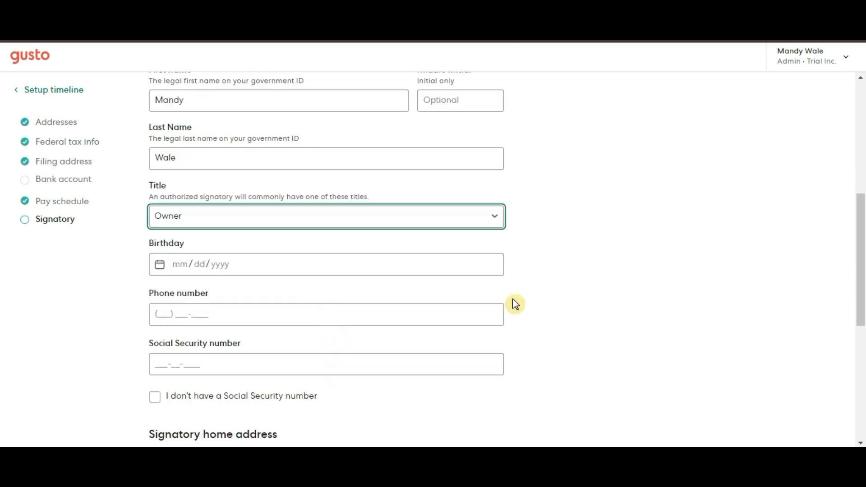
left_click(186, 265)
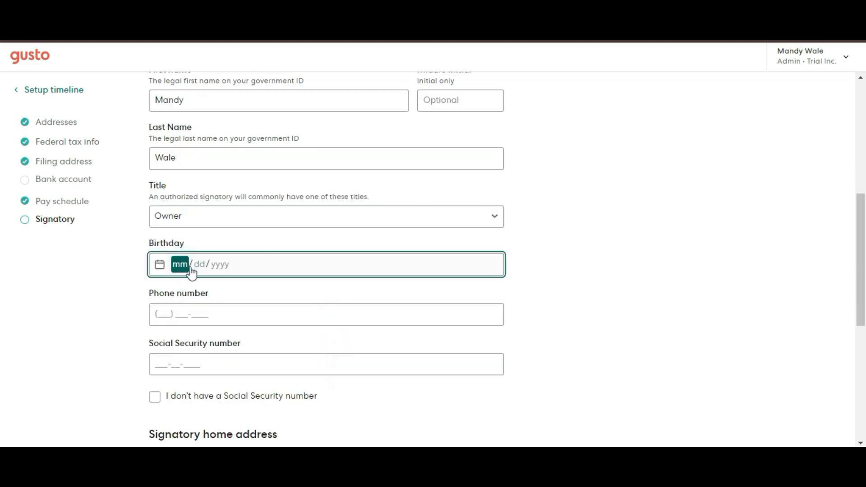
type("1")
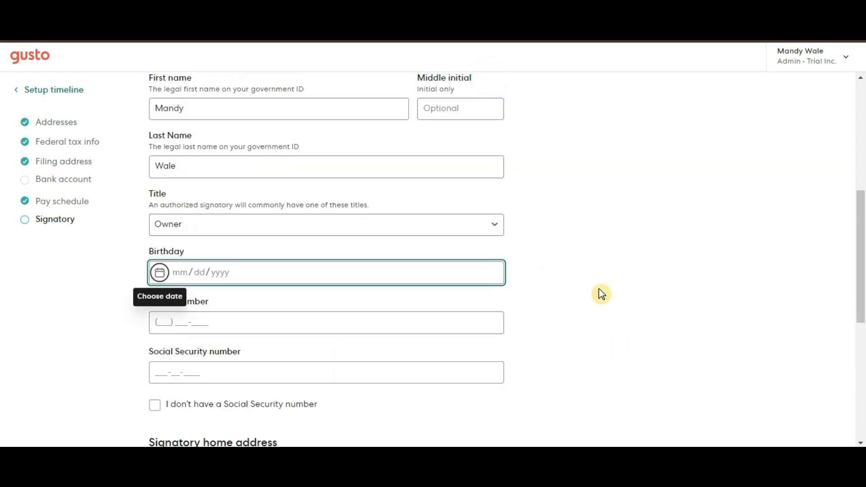
scroll(601, 295, "up", 3)
scroll(722, 336, "up", 3)
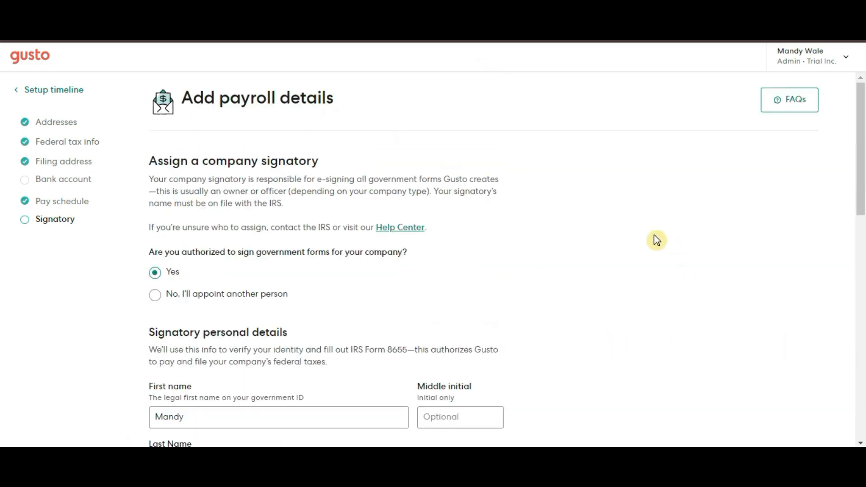
scroll(703, 319, "down", 3)
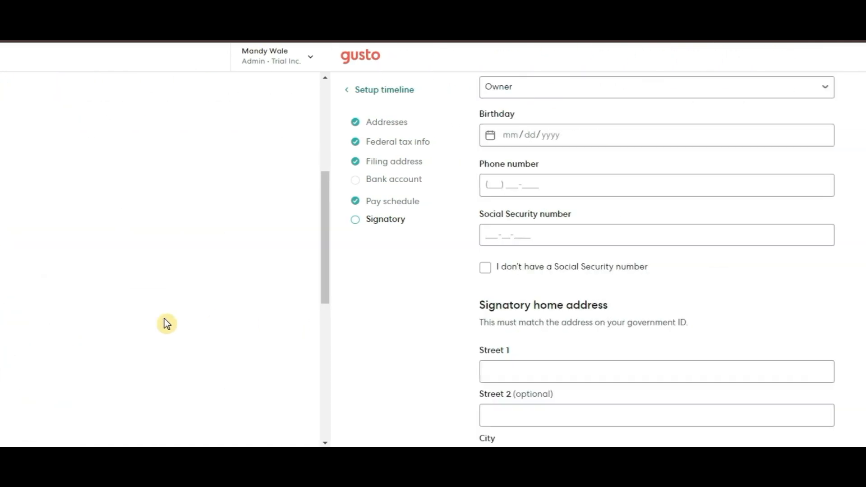
scroll(700, 400, "up", 2)
scroll(692, 401, "down", 2)
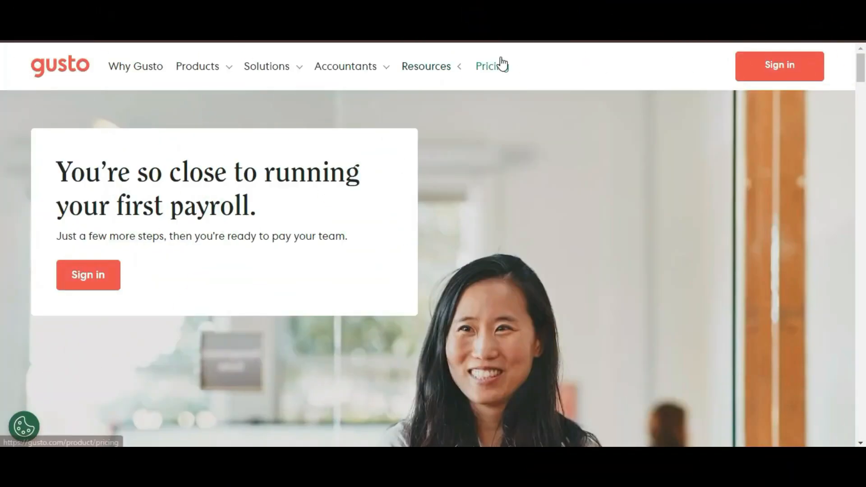
Step: Open Gusto's pricing page and examine the Simple plan's monthly price and included features
left_click(493, 66)
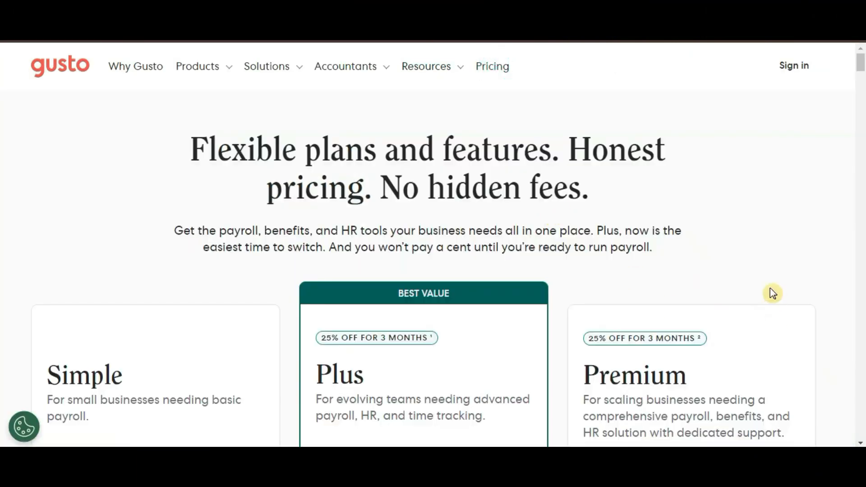
scroll(839, 169, "down", 4)
scroll(839, 172, "down", 1)
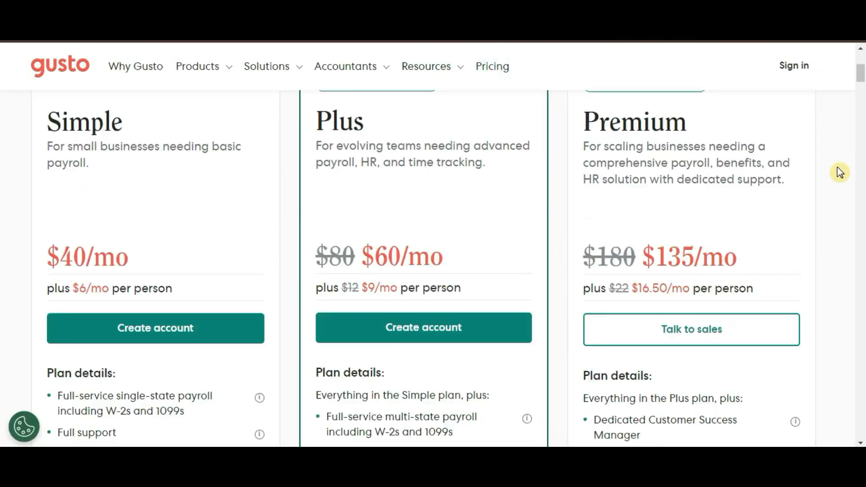
scroll(193, 185, "down", 2)
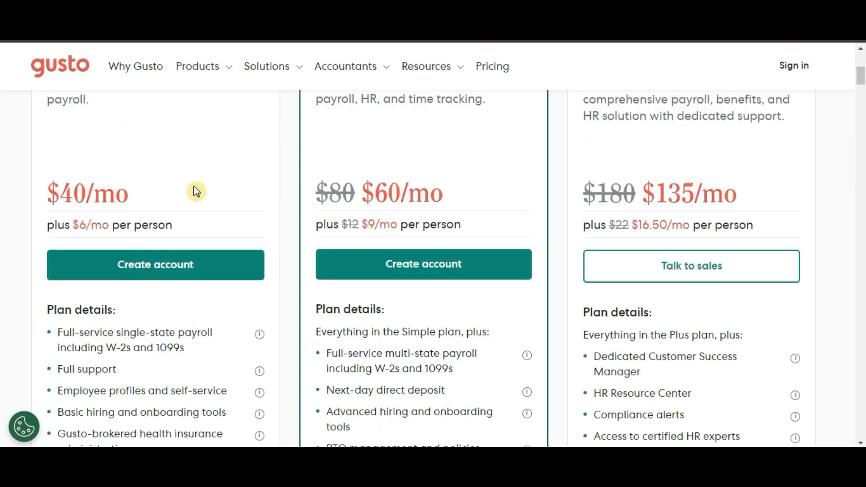
scroll(203, 259, "down", 1)
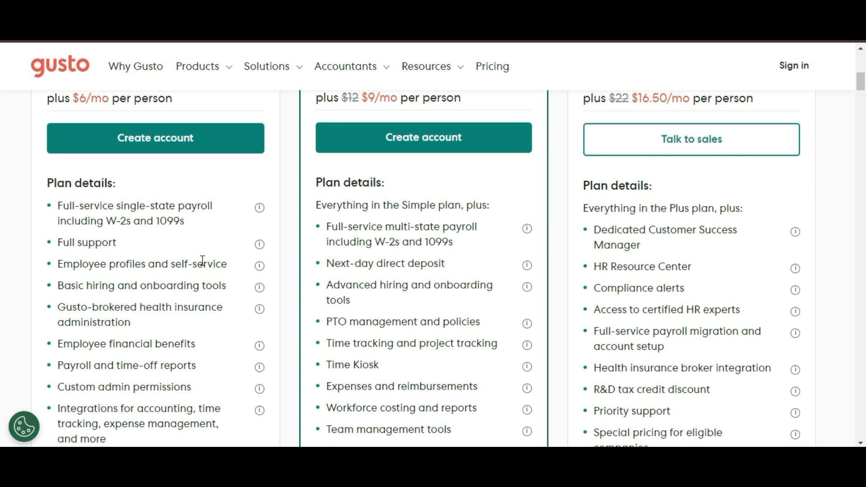
scroll(202, 260, "down", 1)
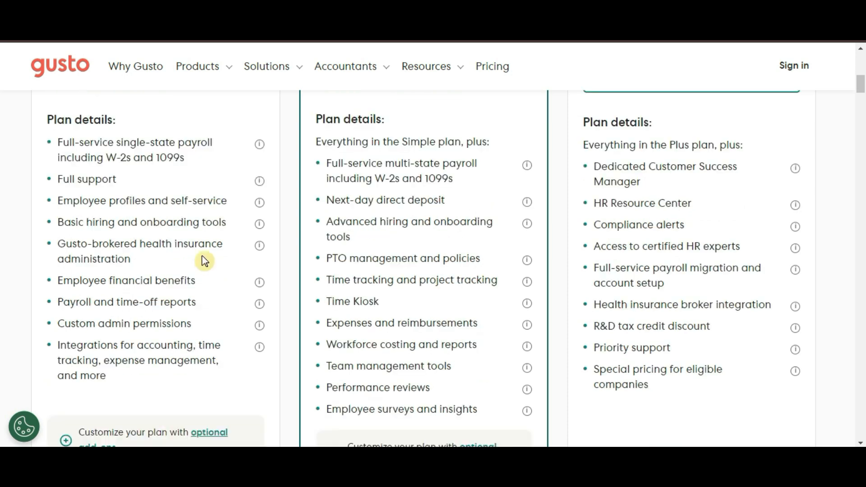
scroll(200, 266, "down", 1)
scroll(192, 185, "up", 5)
scroll(196, 191, "down", 1)
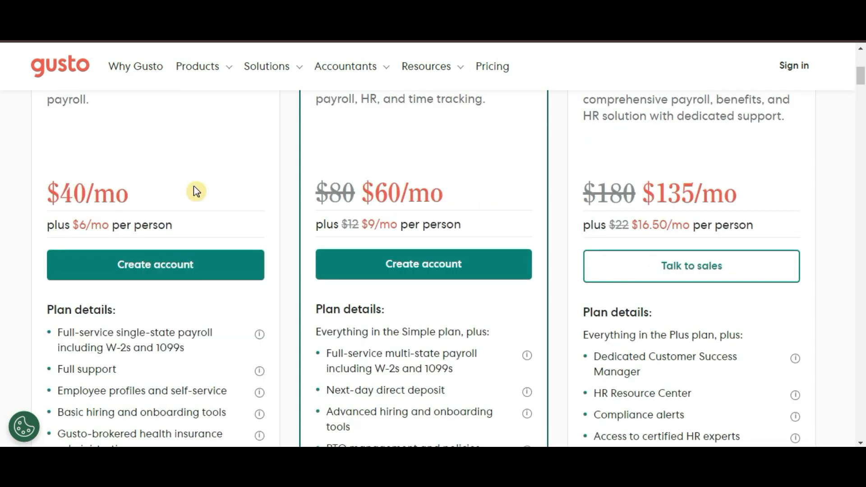
scroll(195, 191, "down", 1)
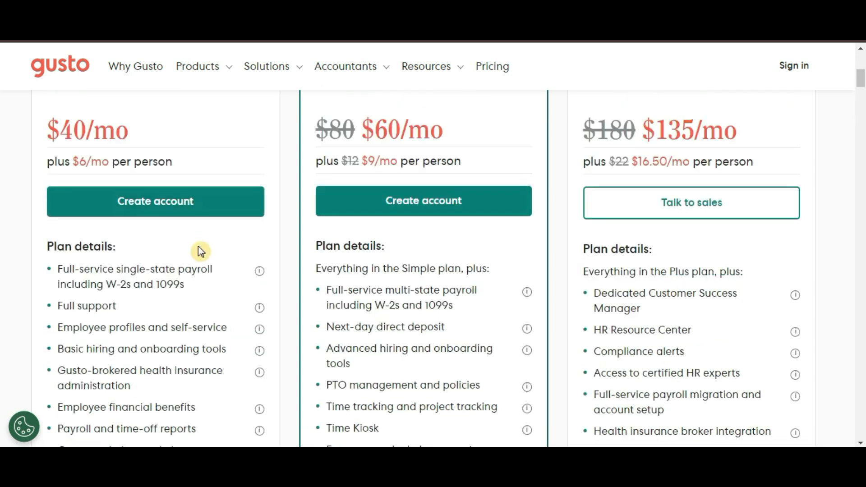
scroll(193, 184, "up", 2)
scroll(194, 189, "down", 2)
scroll(194, 190, "up", 2)
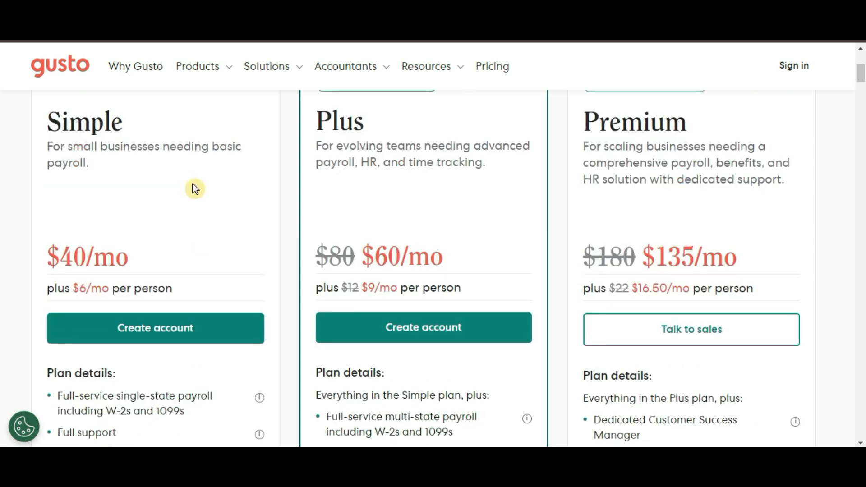
scroll(195, 188, "down", 2)
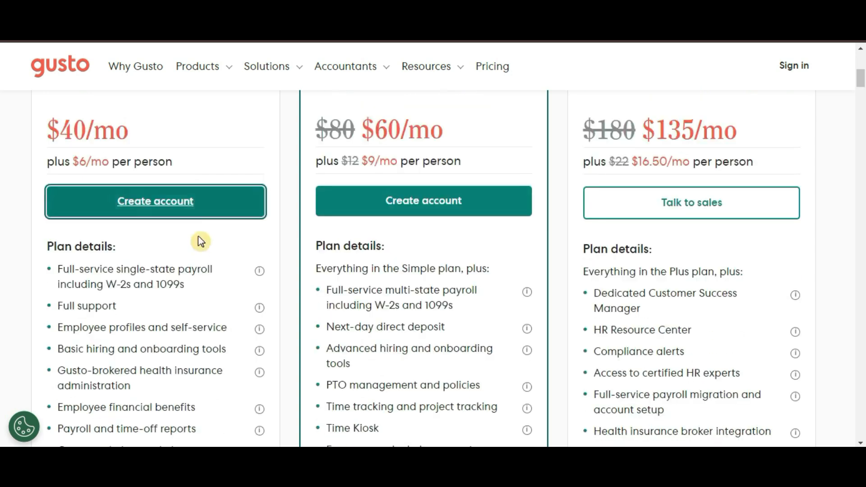
Step: Compare the Plus plan's price and features with those of the Simple and Premium plans
scroll(199, 267, "up", 2)
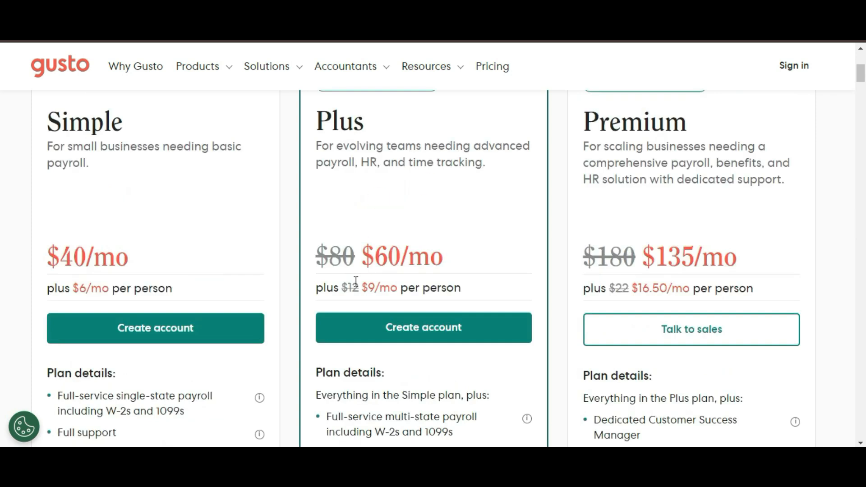
scroll(451, 184, "up", 1)
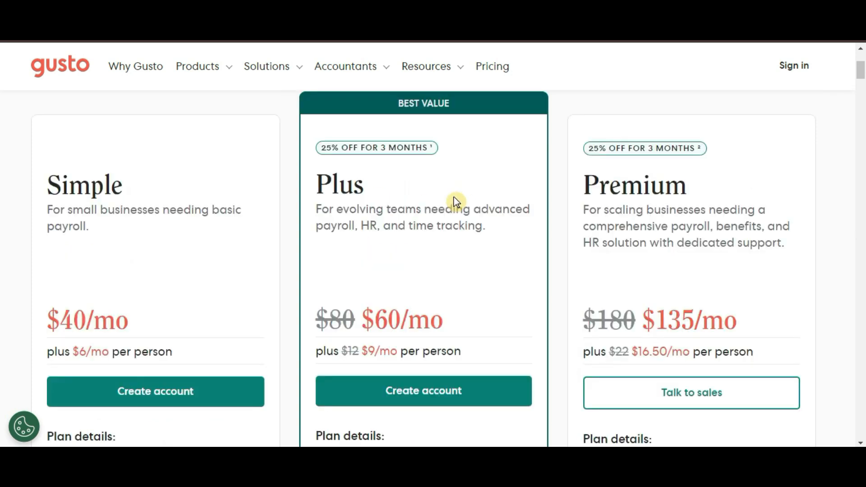
scroll(460, 232, "down", 1)
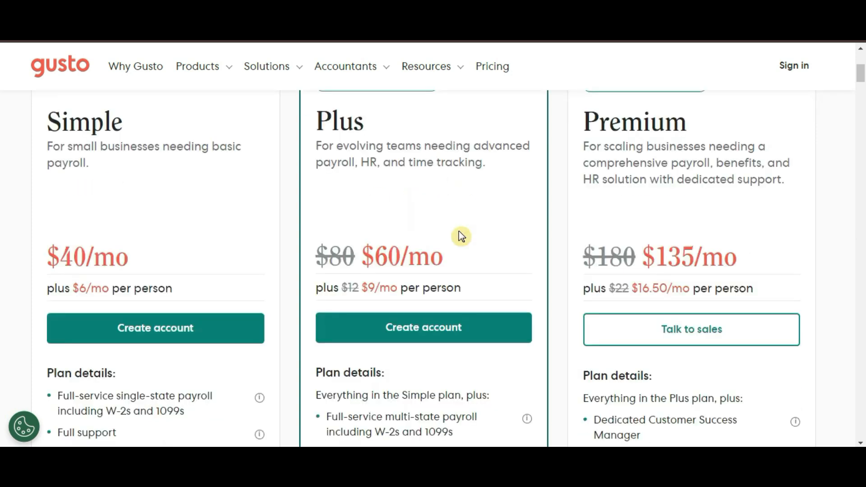
scroll(460, 235, "down", 5)
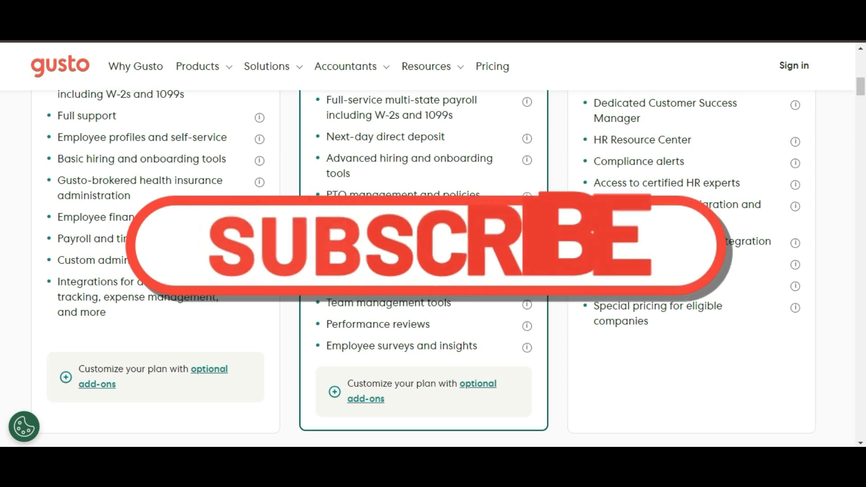
scroll(455, 247, "up", 5)
scroll(456, 247, "up", 3)
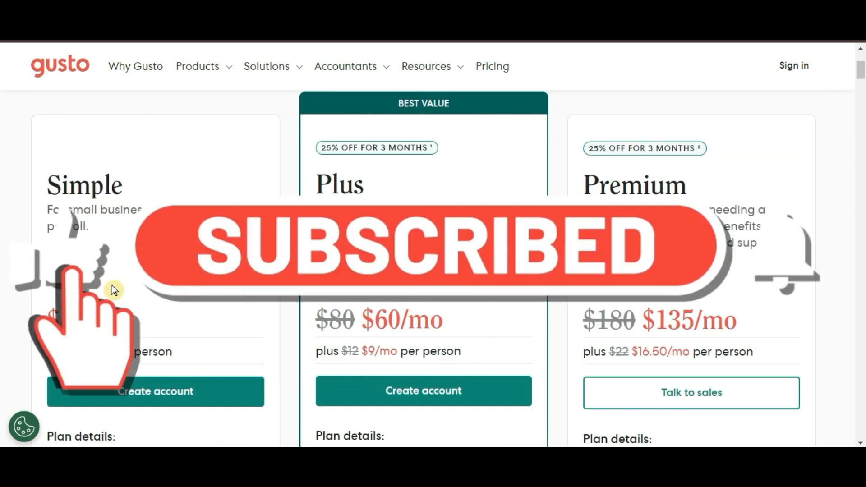